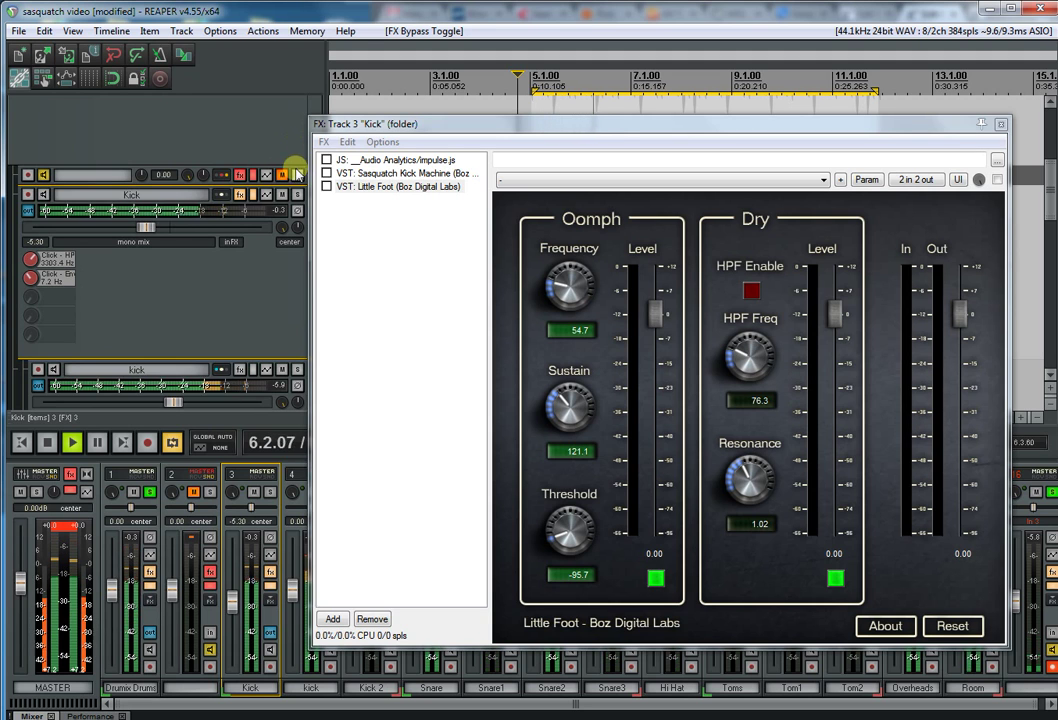
# Solo the Kick folder track and stop playback.
pyautogui.click(297, 197)
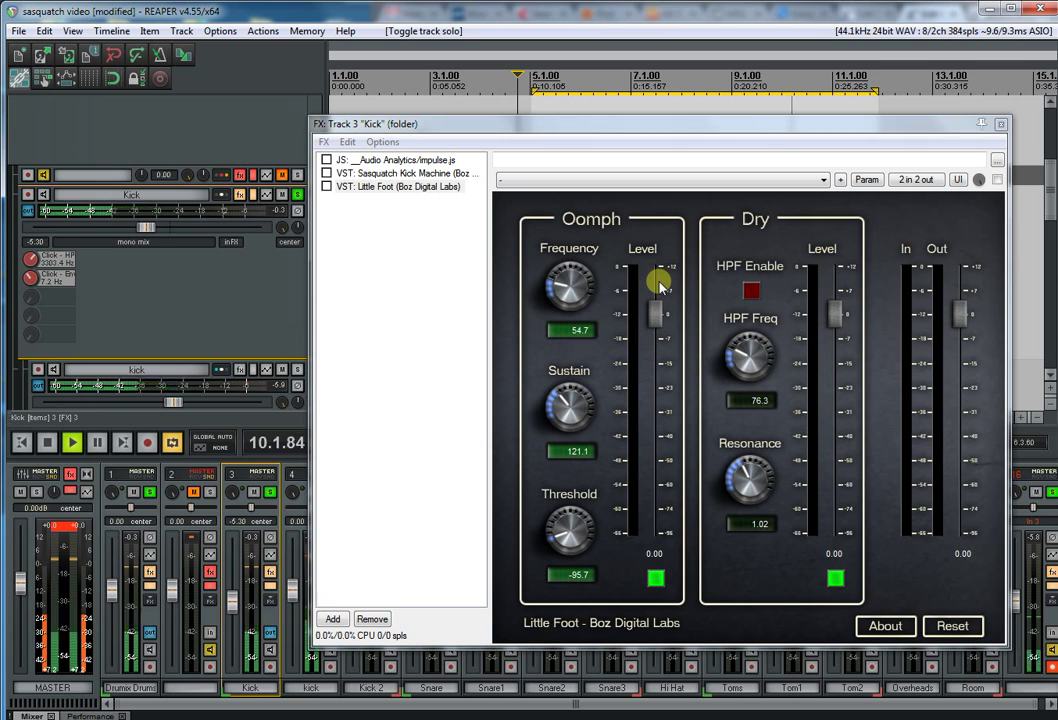
pyautogui.press('space')
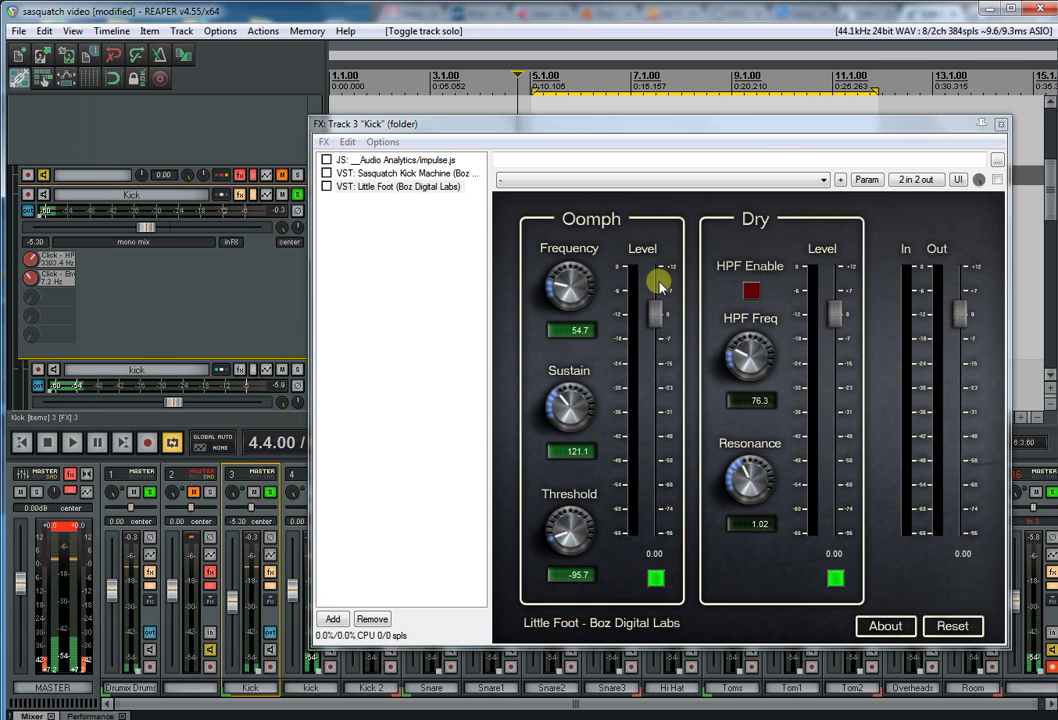
# Switch off Little Foot's Oomph section, enable the plug-in on the Kick track and start playback.
pyautogui.click(654, 582)
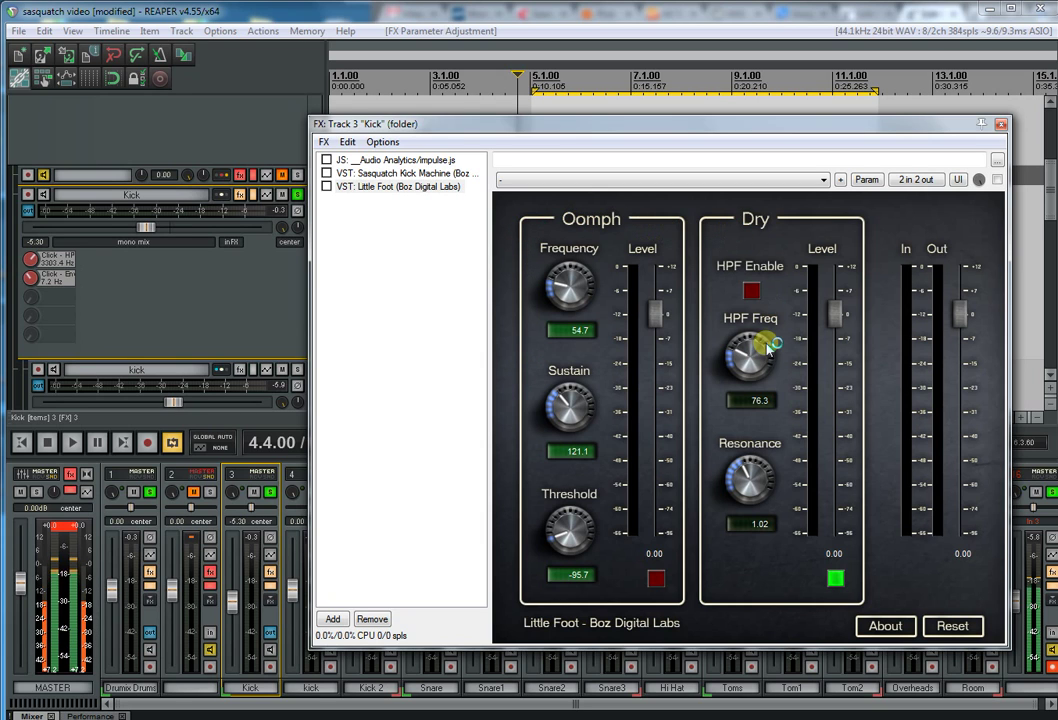
pyautogui.click(326, 187)
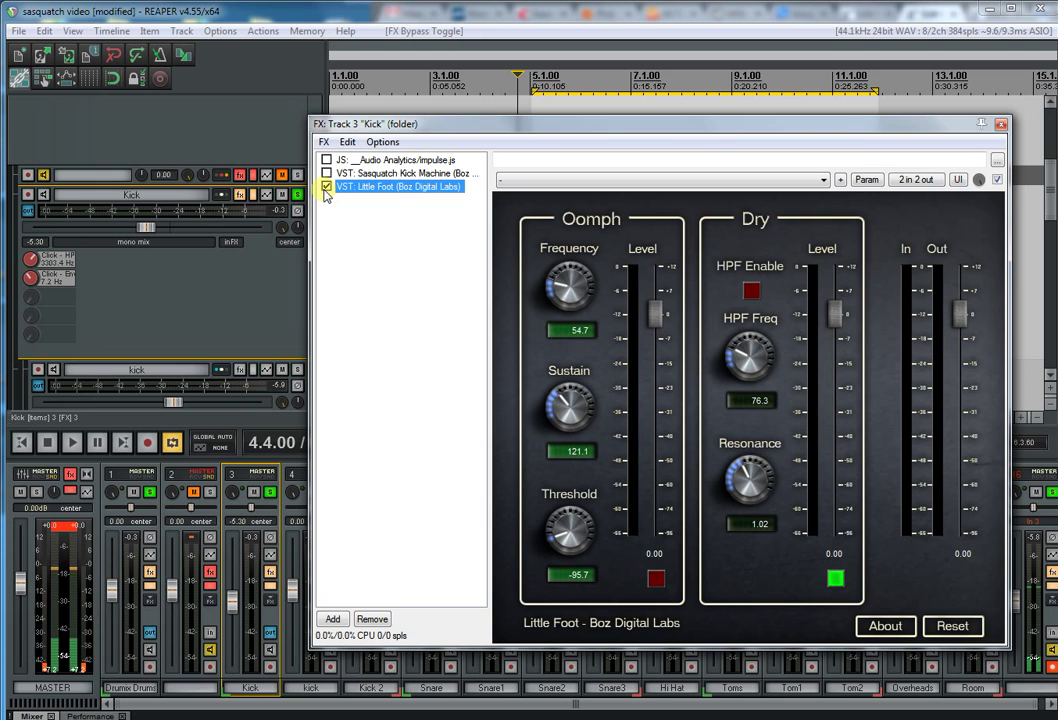
pyautogui.press('space')
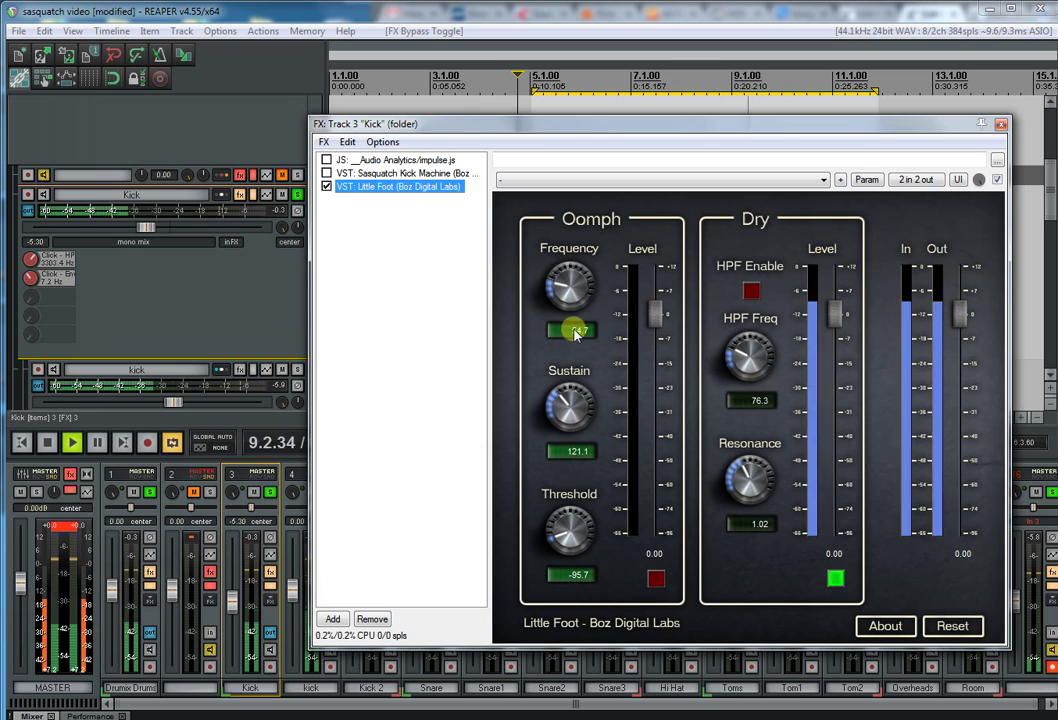
# Set the Oomph frequency to 56.9 and sustain to 64.6, trying a higher threshold before resetting it to -96.0.
pyautogui.moveTo(569, 283)
pyautogui.mouseDown()
pyautogui.moveTo(560, 248)
pyautogui.moveTo(569, 282)
pyautogui.mouseUp()
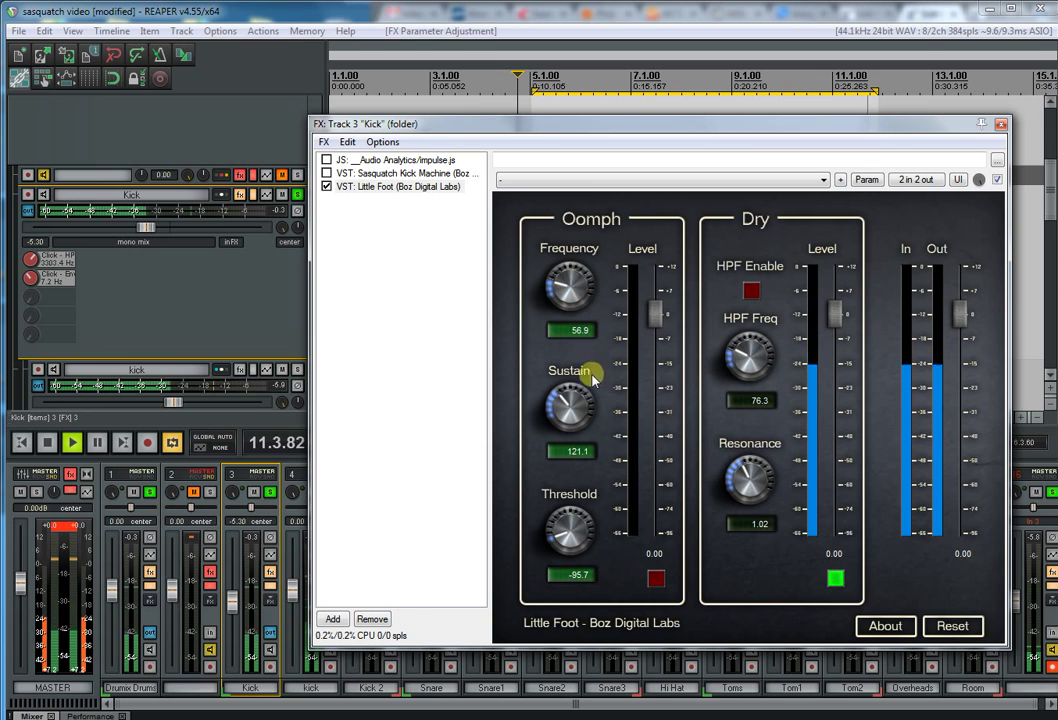
pyautogui.moveTo(578, 408)
pyautogui.mouseDown()
pyautogui.moveTo(560, 283)
pyautogui.moveTo(573, 477)
pyautogui.moveTo(567, 406)
pyautogui.moveTo(557, 406)
pyautogui.mouseUp()
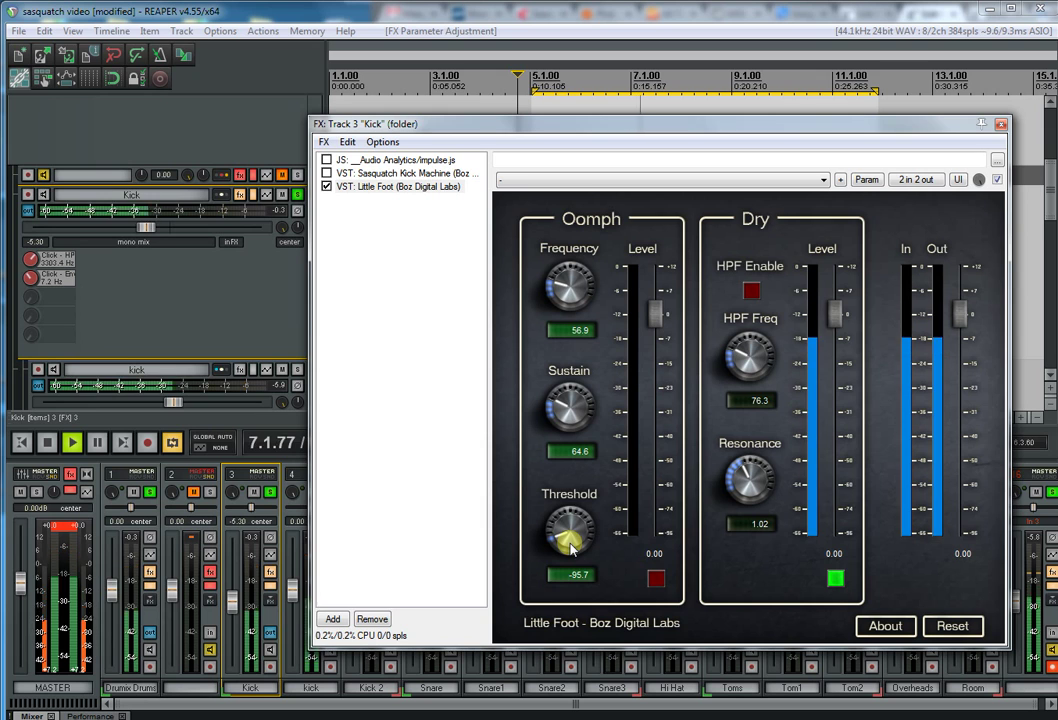
pyautogui.moveTo(571, 543); pyautogui.dragTo(569, 468)
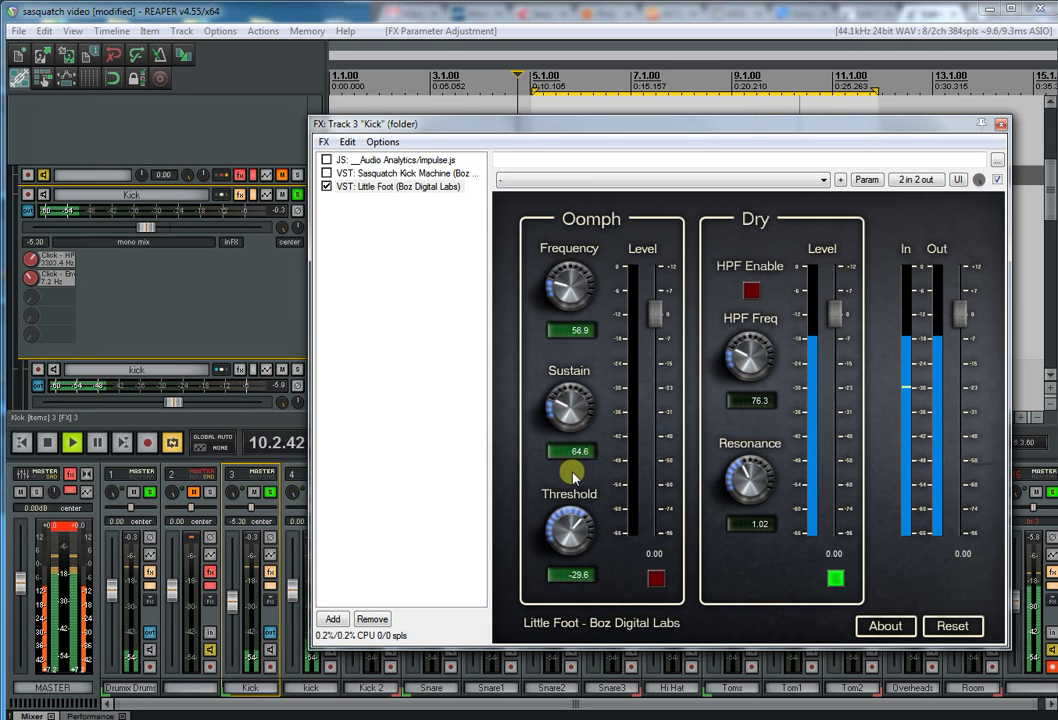
pyautogui.doubleClick(597, 535)
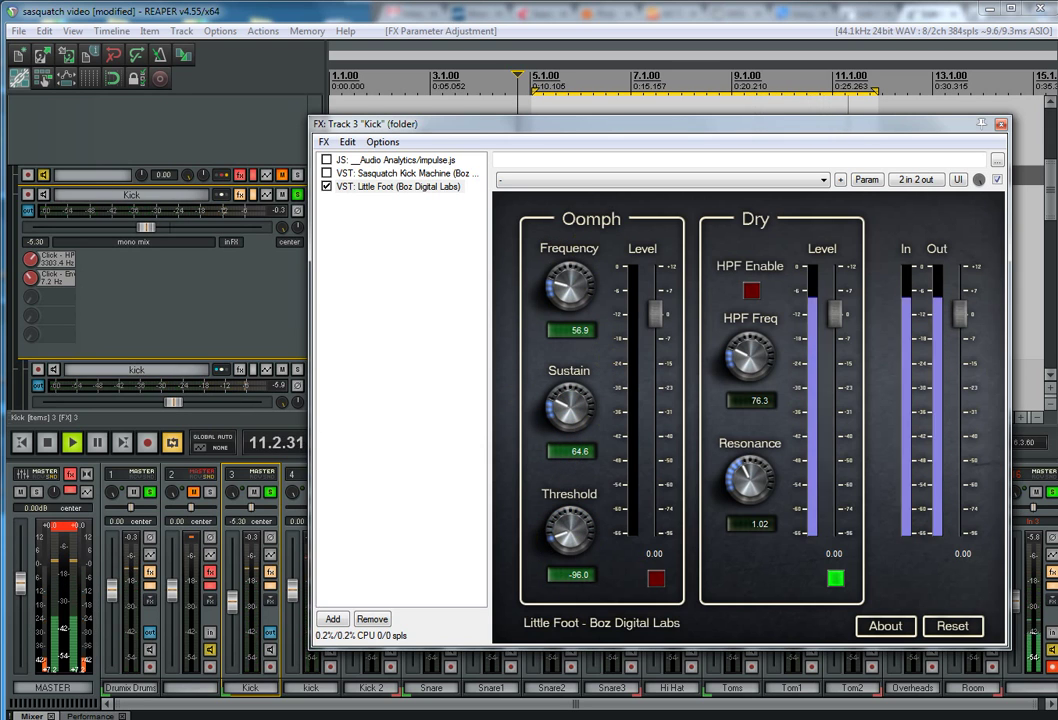
# Switch on the Oomph section and sweep its frequency while listening, settling on 66.3.
pyautogui.click(655, 586)
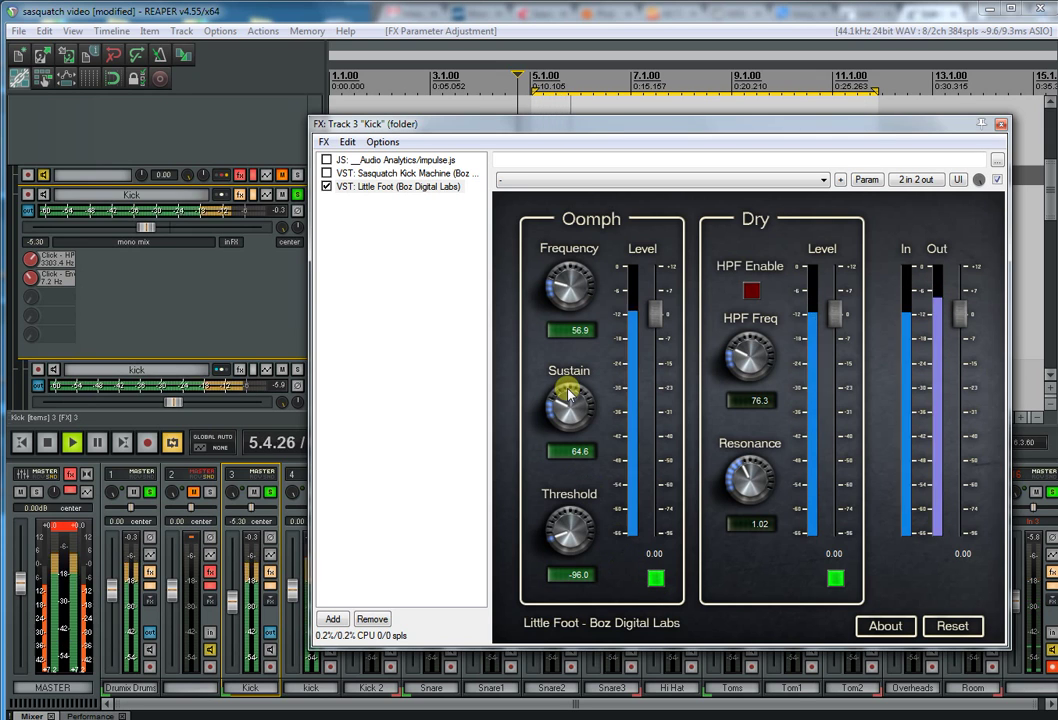
pyautogui.moveTo(568, 285); pyautogui.dragTo(572, 289)
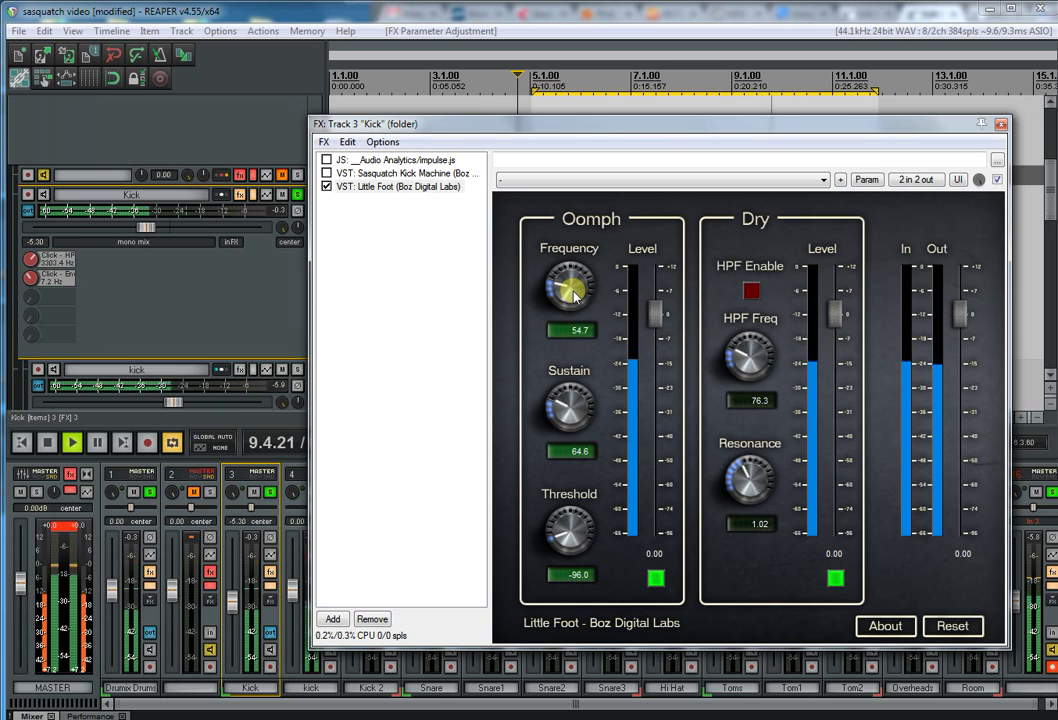
pyautogui.moveTo(574, 292); pyautogui.dragTo(568, 219)
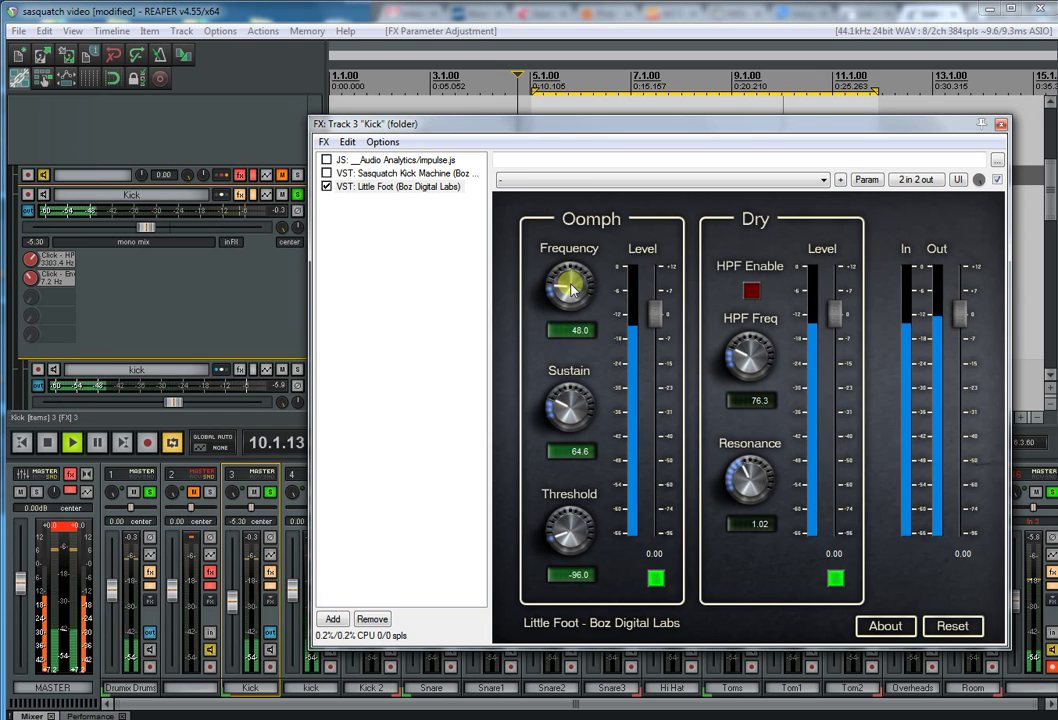
pyautogui.moveTo(569, 283); pyautogui.dragTo(567, 267)
# Set the Oomph sustain to 75.0 and lower the Oomph level to -5.78.
pyautogui.scroll(5, 560, 383)
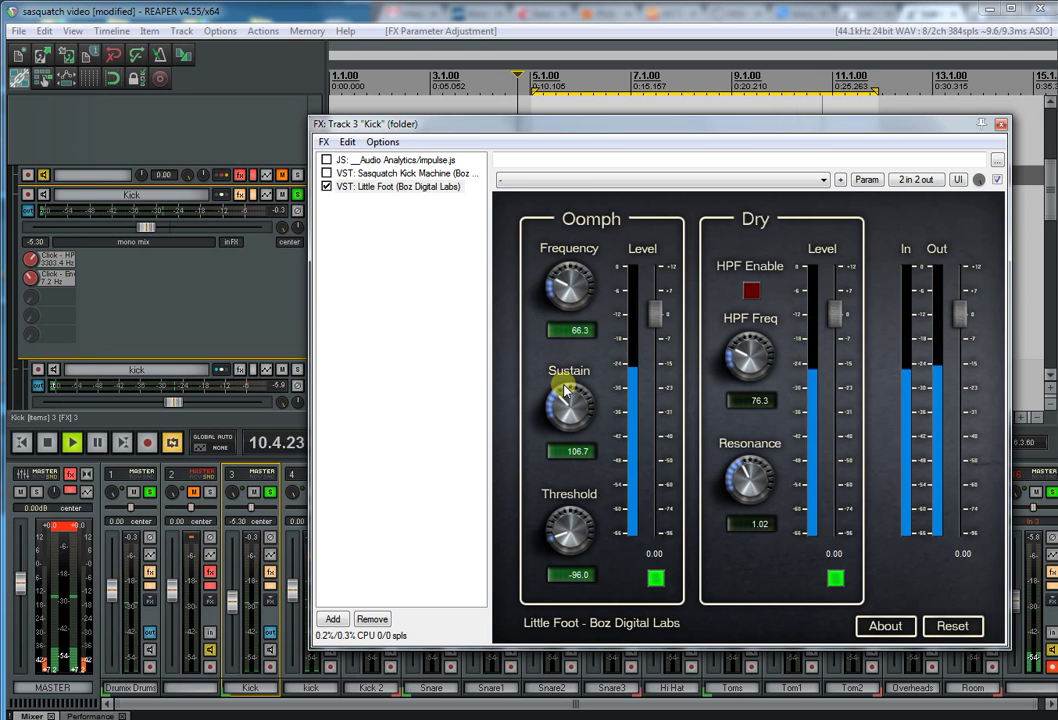
pyautogui.moveTo(566, 367); pyautogui.dragTo(572, 452)
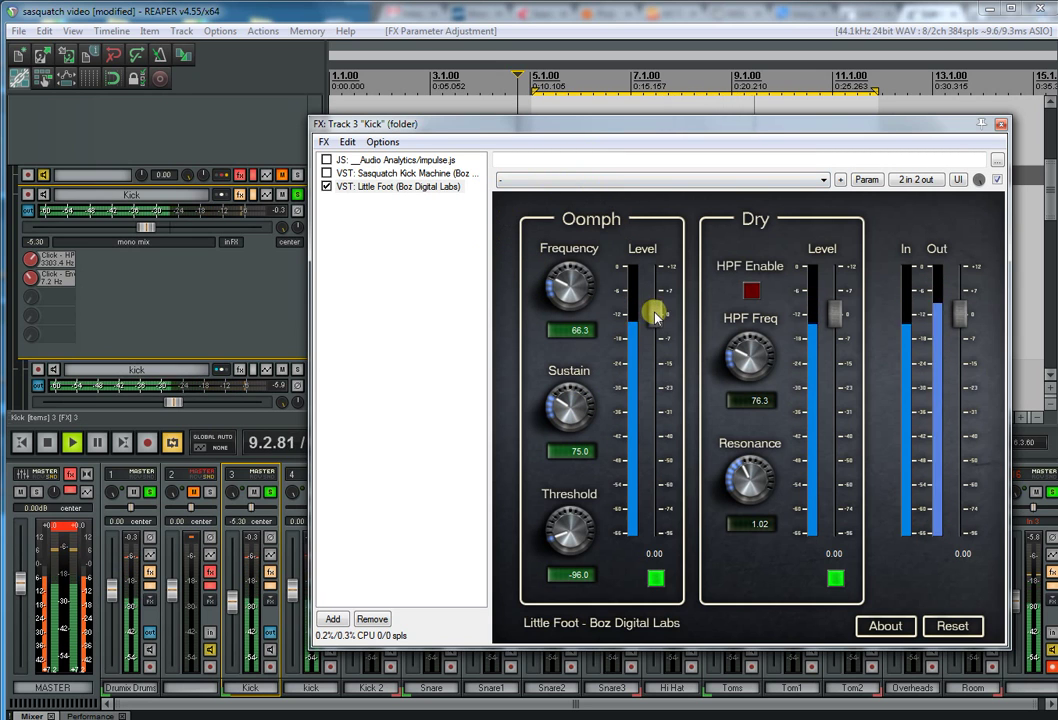
pyautogui.moveTo(655, 313); pyautogui.dragTo(663, 340)
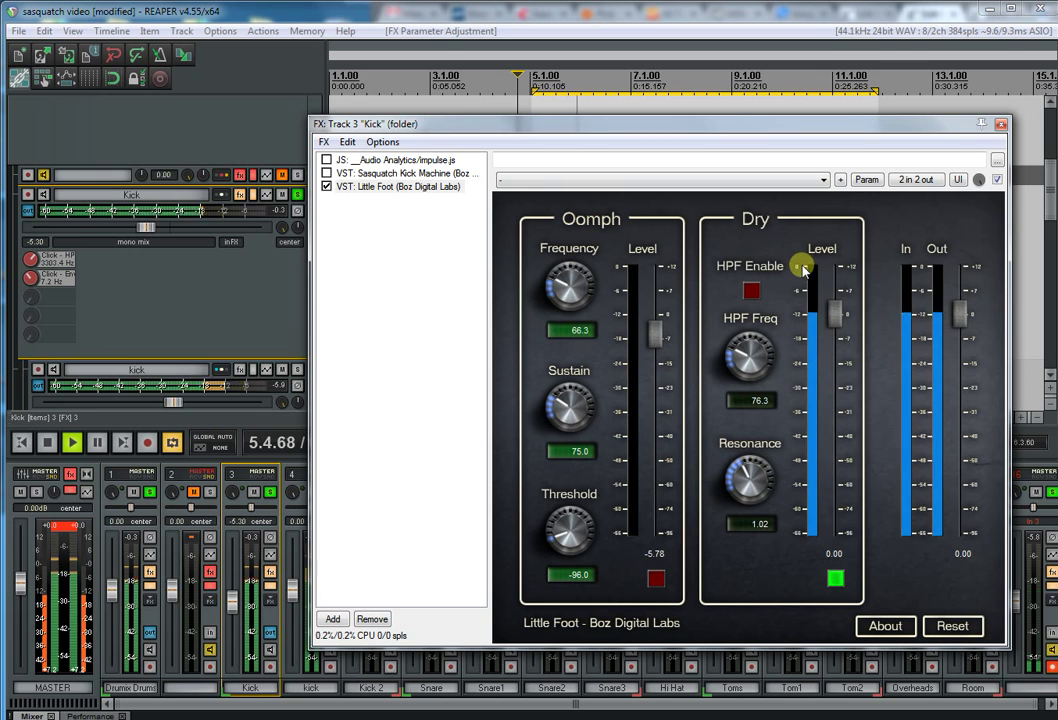
# Reset the HPF frequency to 60.0 and resonance to 0.71, toggle the high-pass filter on and off, and stop playback.
pyautogui.doubleClick(755, 360)
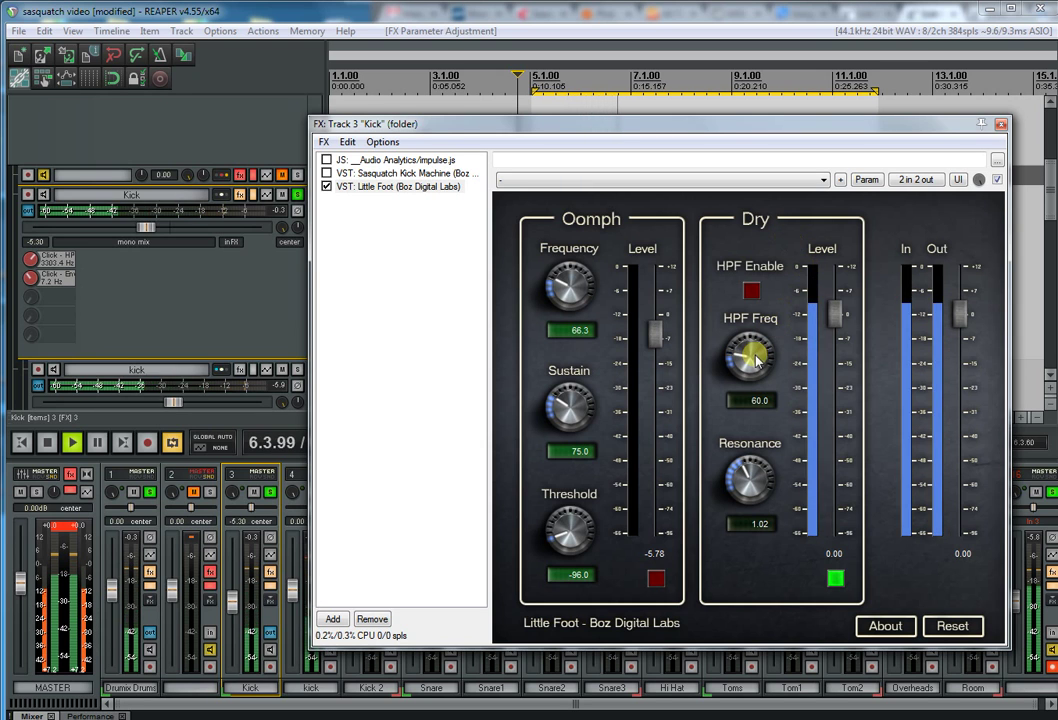
pyautogui.doubleClick(754, 483)
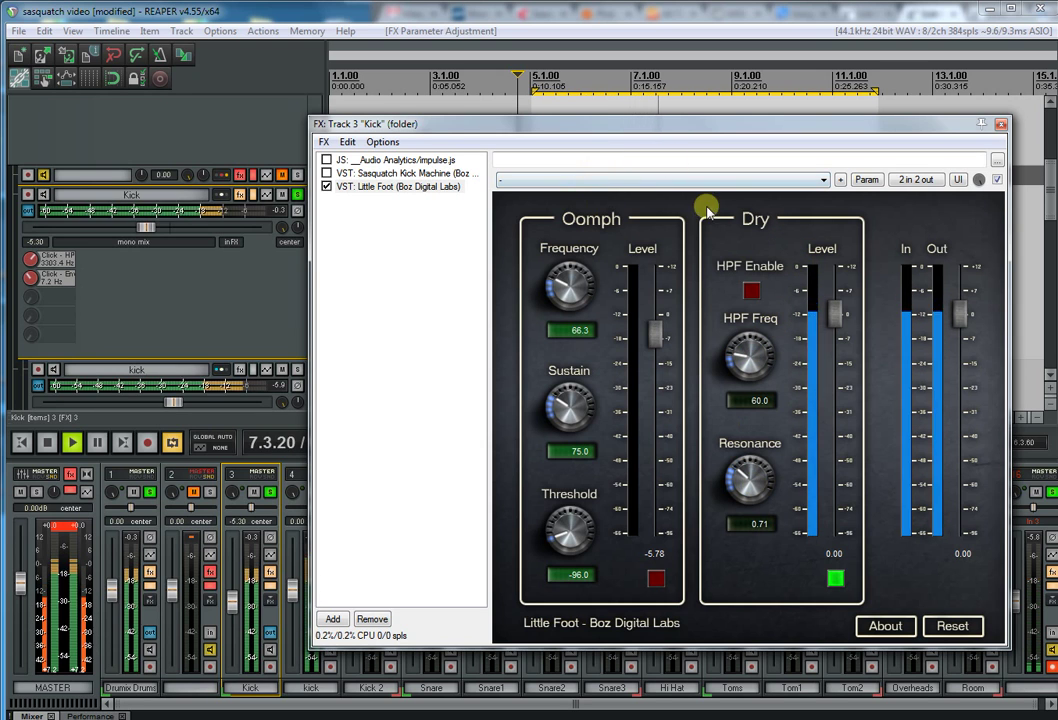
pyautogui.click(751, 290)
pyautogui.click(751, 290)
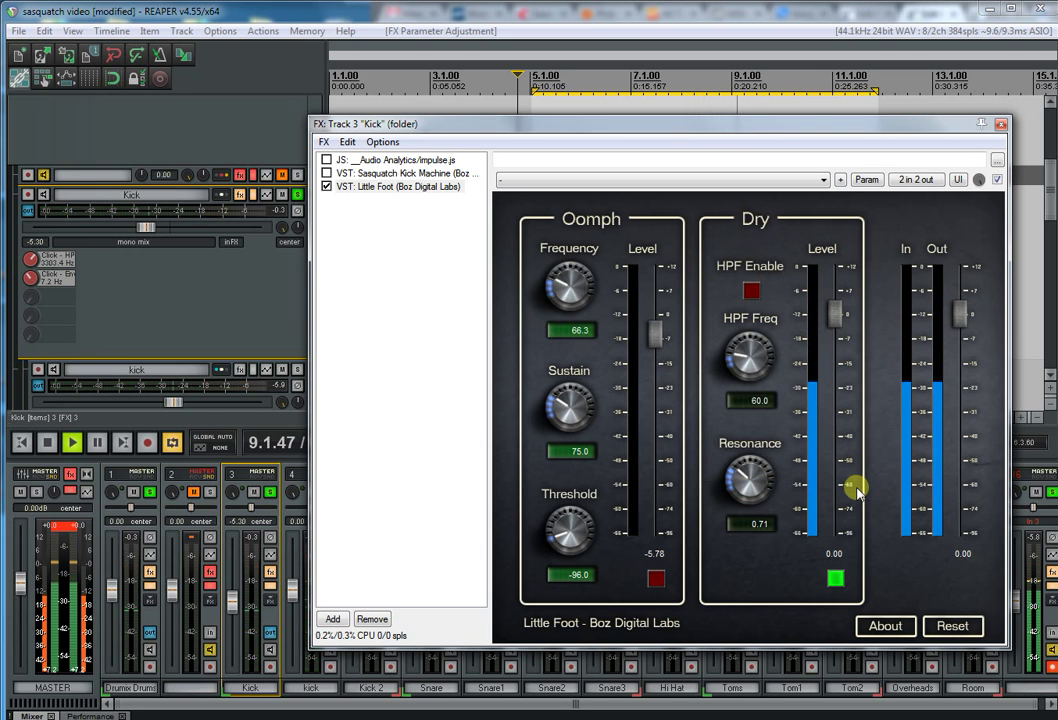
pyautogui.press('space')
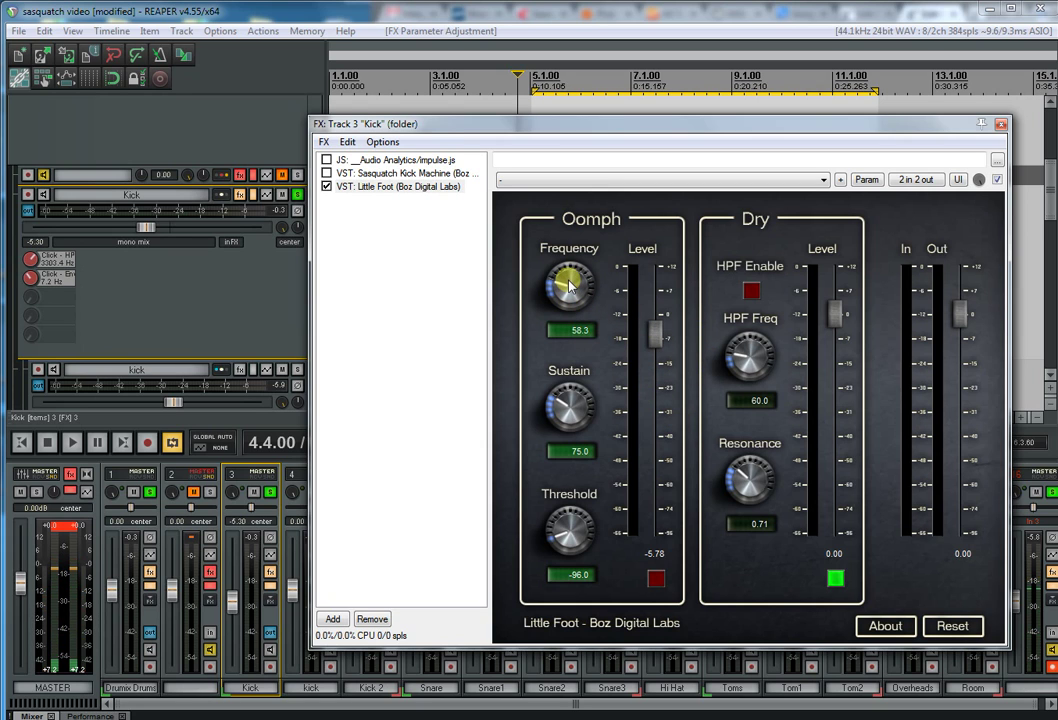
# Set the Oomph frequency to 59.2, enable the Dry high-pass filter at 74.5 and resume playback.
pyautogui.scroll(1, 569, 285)
pyautogui.moveTo(570, 284); pyautogui.dragTo(570, 279)
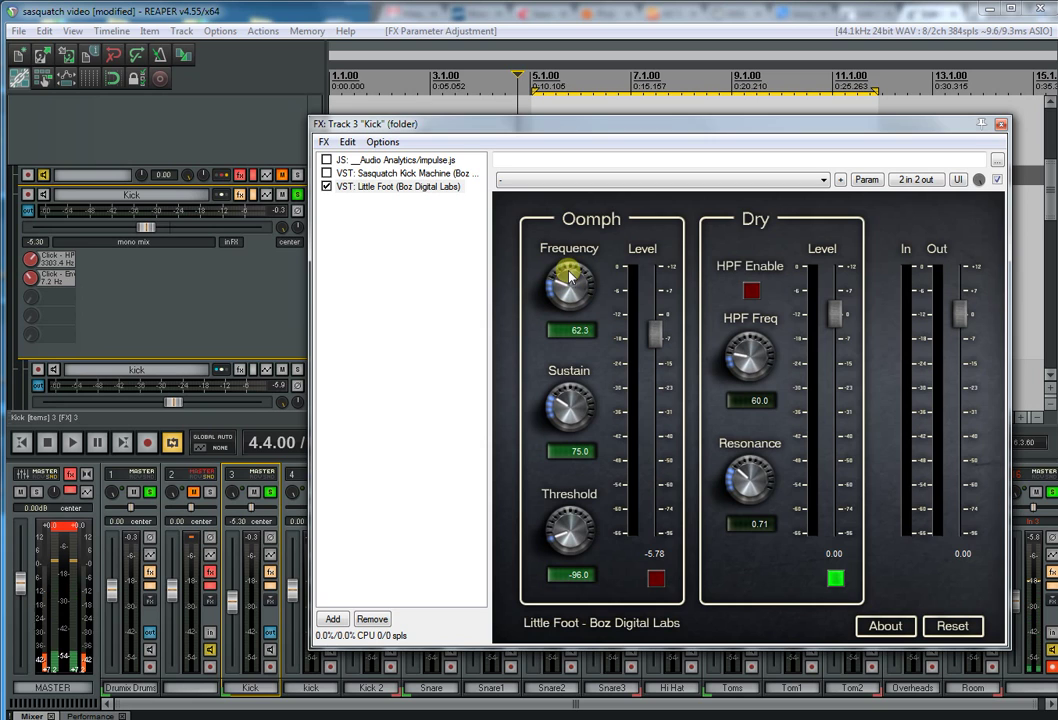
pyautogui.click(751, 291)
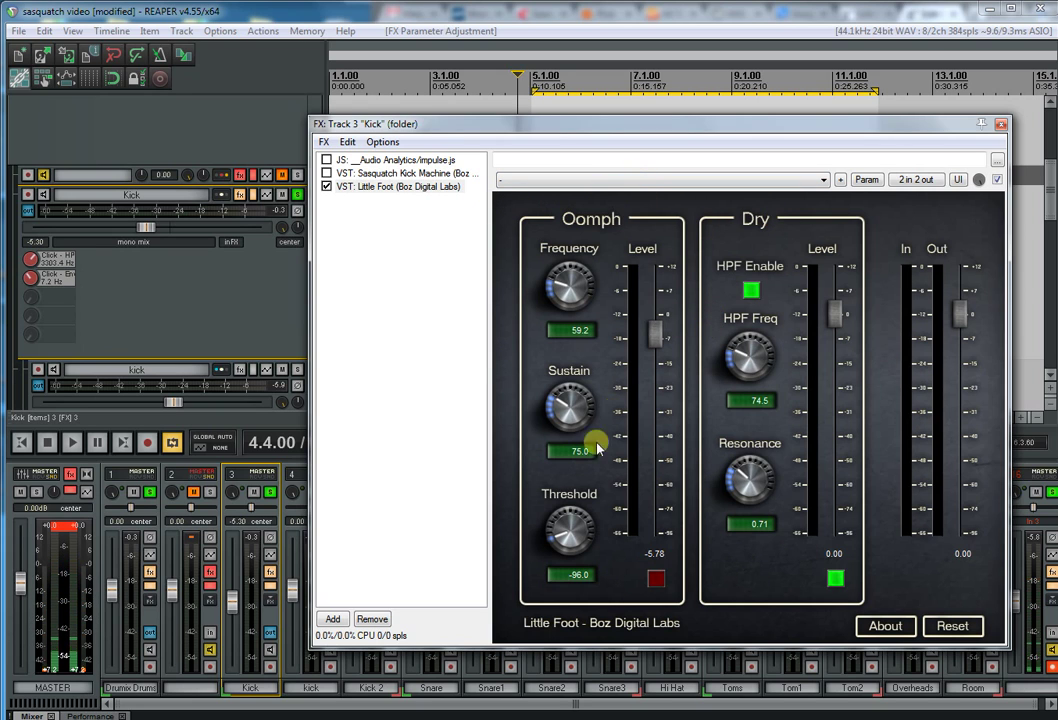
pyautogui.press('space')
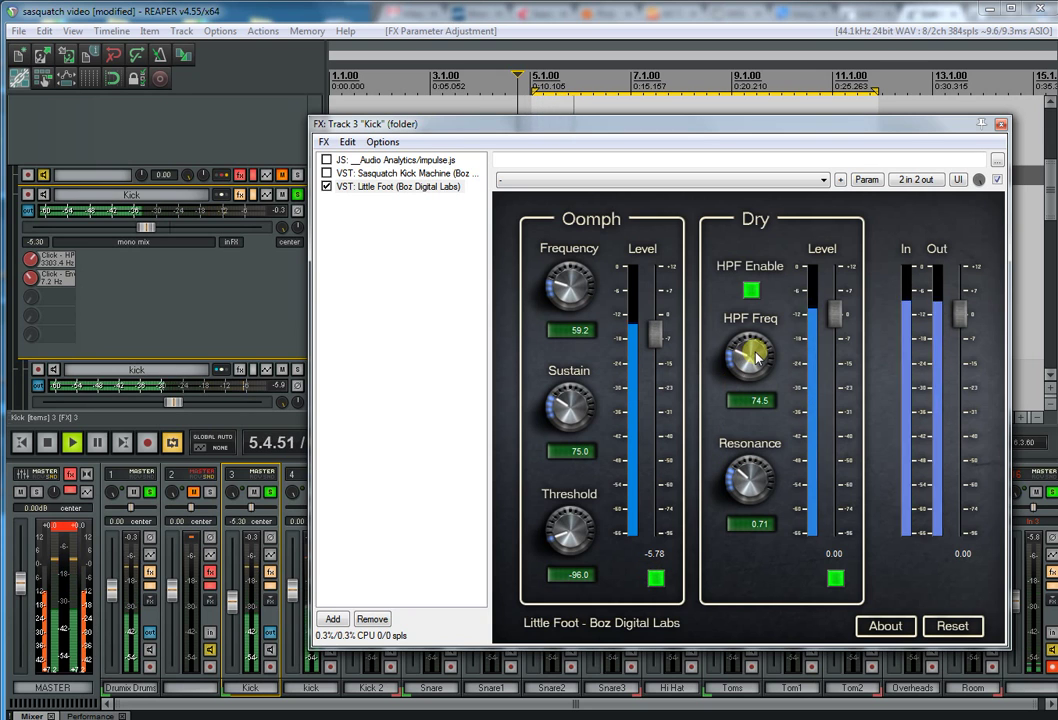
# Reset the Oomph level to 0.00 and audition lower HPF settings, ending with frequency 34.1 and resonance 0.71.
pyautogui.doubleClick(661, 341)
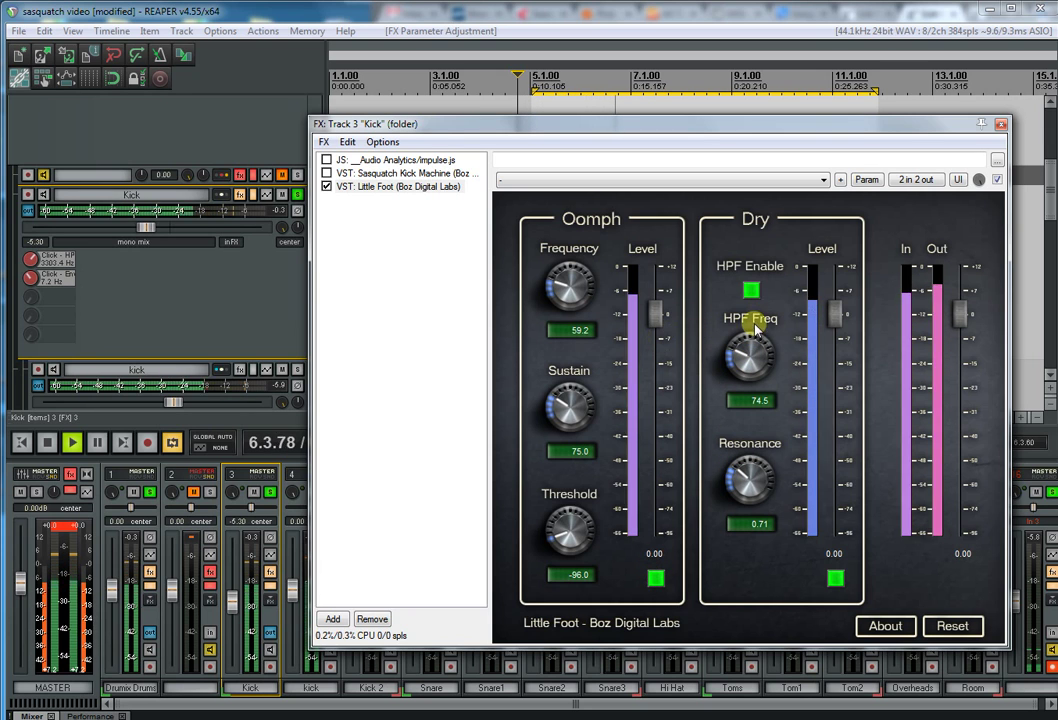
pyautogui.moveTo(755, 348); pyautogui.dragTo(758, 420)
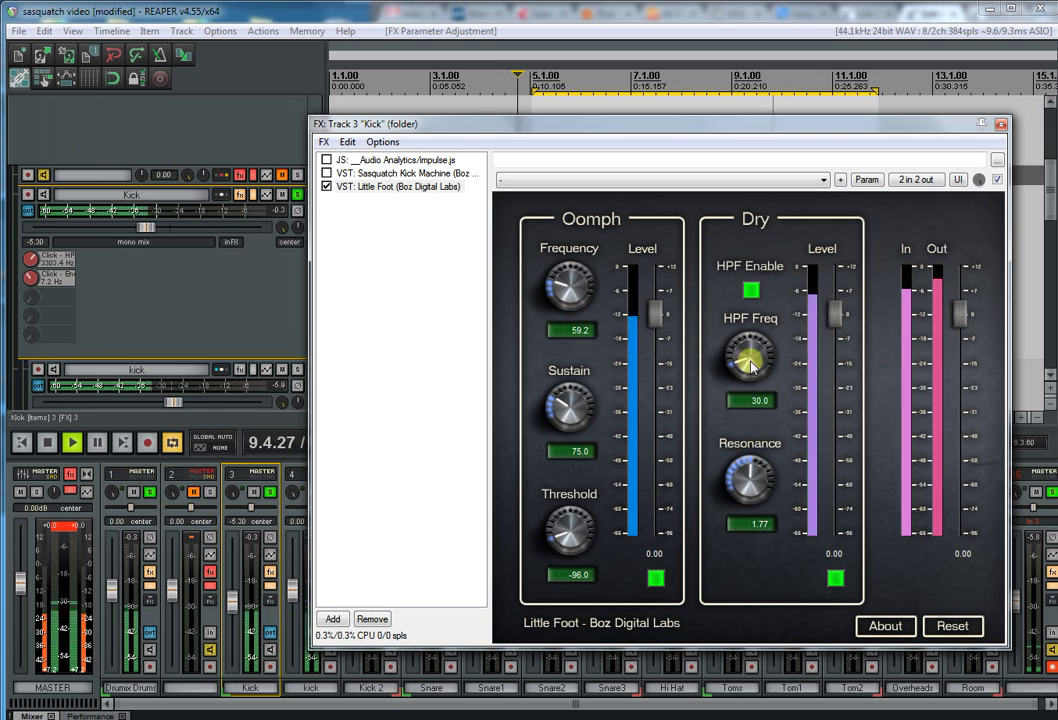
pyautogui.moveTo(747, 360); pyautogui.dragTo(747, 354)
pyautogui.moveTo(756, 479); pyautogui.dragTo(754, 485)
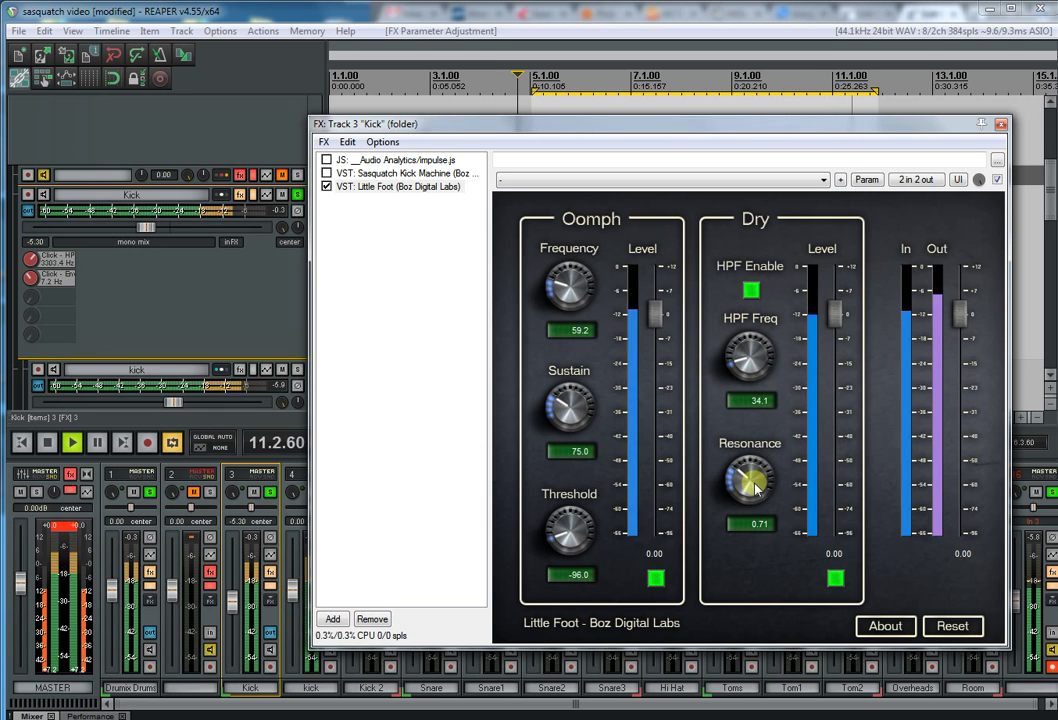
# Switch off the Oomph section and audition the Dry filter with HPF frequency 66.5 and resonance lowered from a peak to 1.71.
pyautogui.click(655, 578)
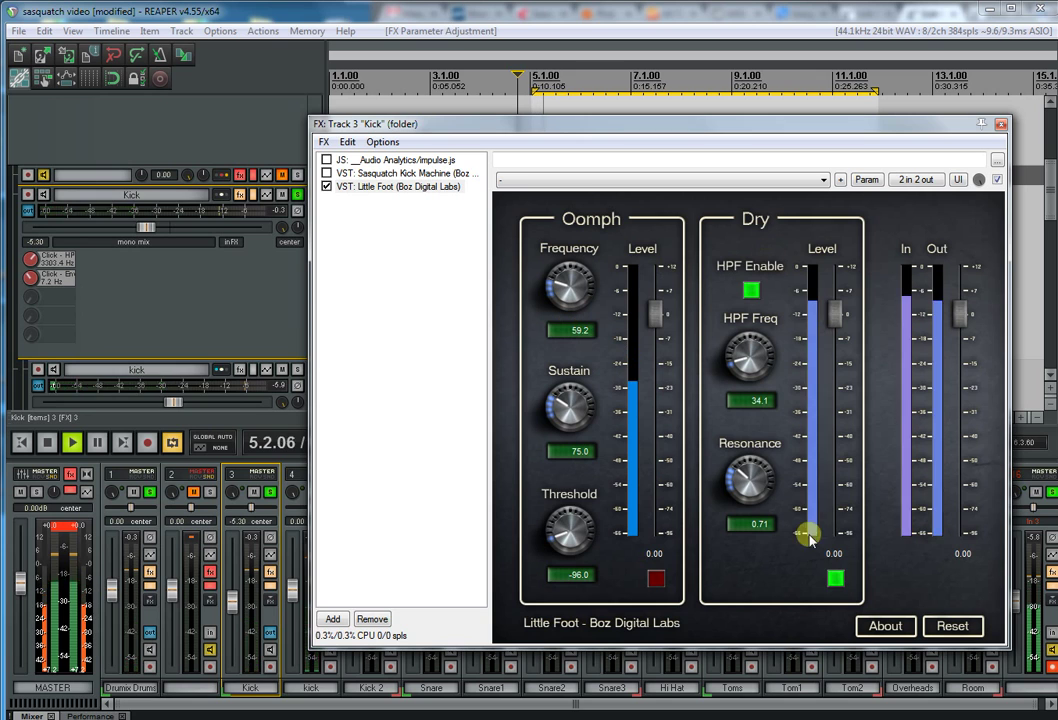
pyautogui.moveTo(748, 378); pyautogui.dragTo(755, 331)
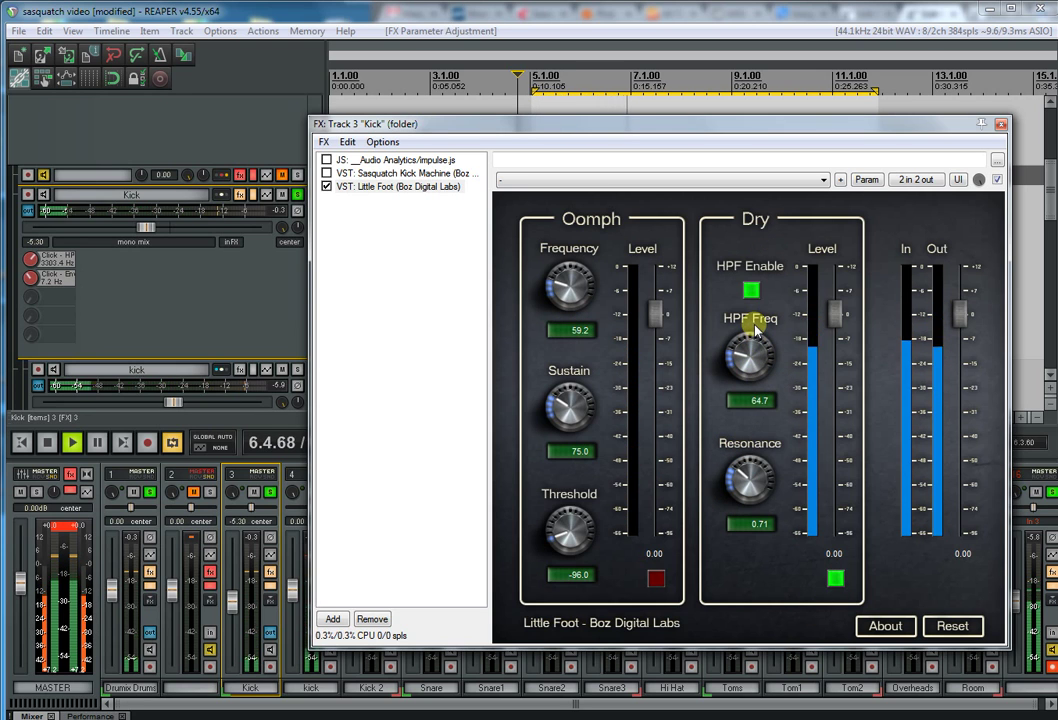
pyautogui.click(748, 485)
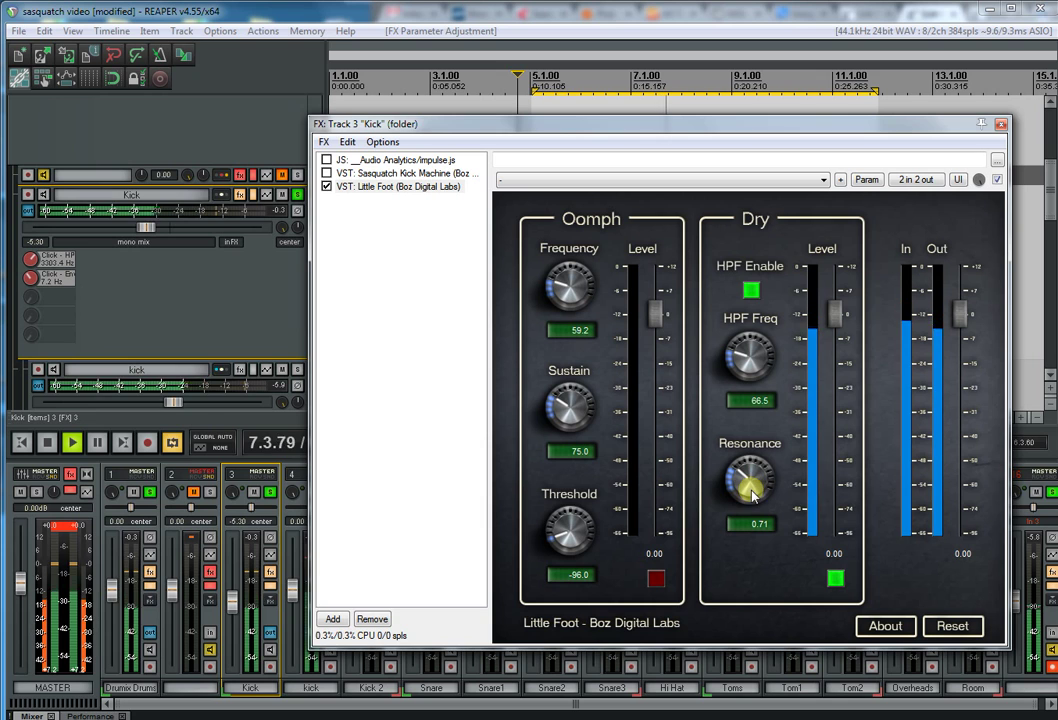
pyautogui.moveTo(750, 492); pyautogui.dragTo(750, 400)
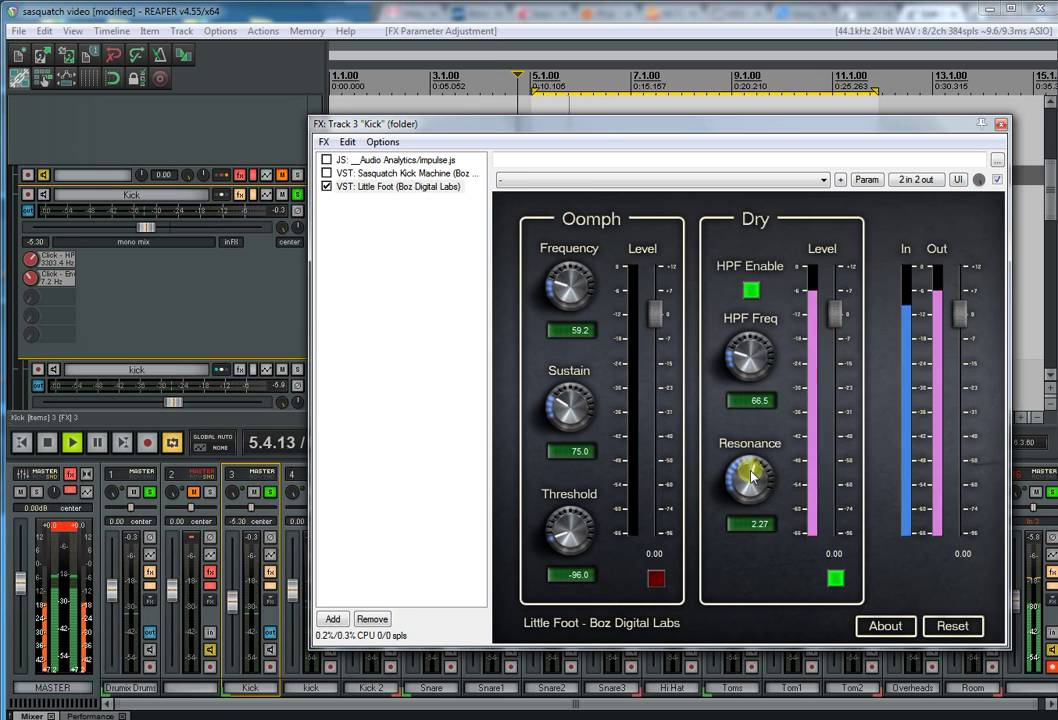
pyautogui.moveTo(752, 478)
pyautogui.mouseDown()
pyautogui.moveTo(735, 355)
pyautogui.moveTo(750, 354)
pyautogui.moveTo(752, 500)
pyautogui.mouseUp()
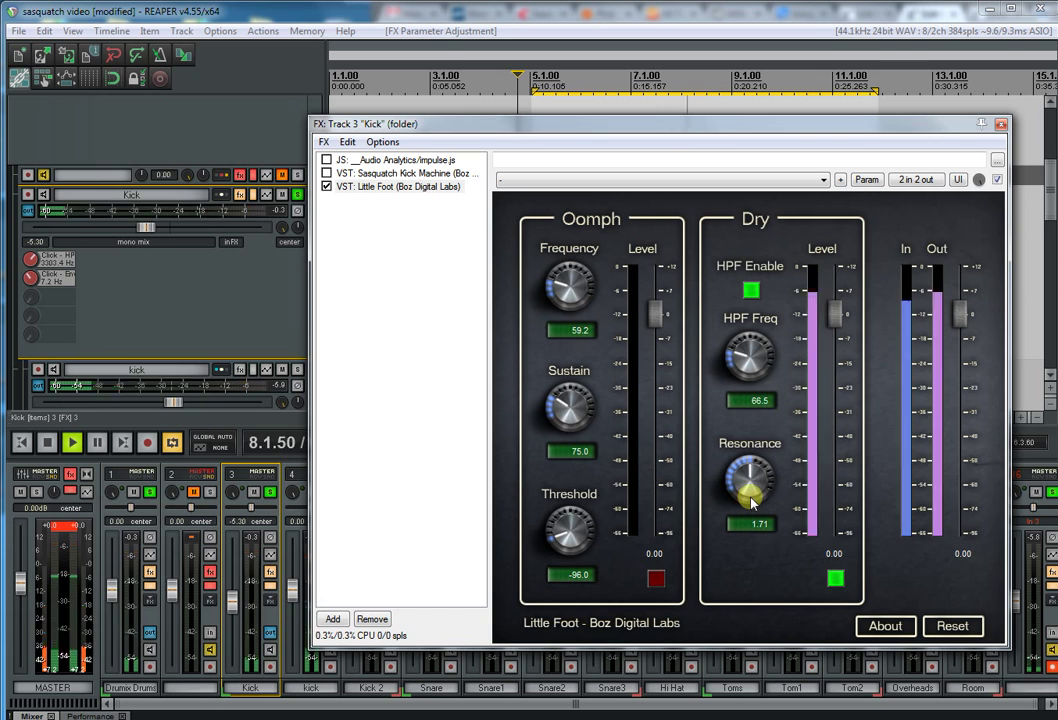
# Set the Dry filter's resonance to 3.54 and sweep the HPF frequency, ending at 83.8.
pyautogui.moveTo(754, 372)
pyautogui.mouseDown()
pyautogui.moveTo(754, 353)
pyautogui.moveTo(752, 374)
pyautogui.mouseUp()
pyautogui.moveTo(748, 482); pyautogui.dragTo(749, 420)
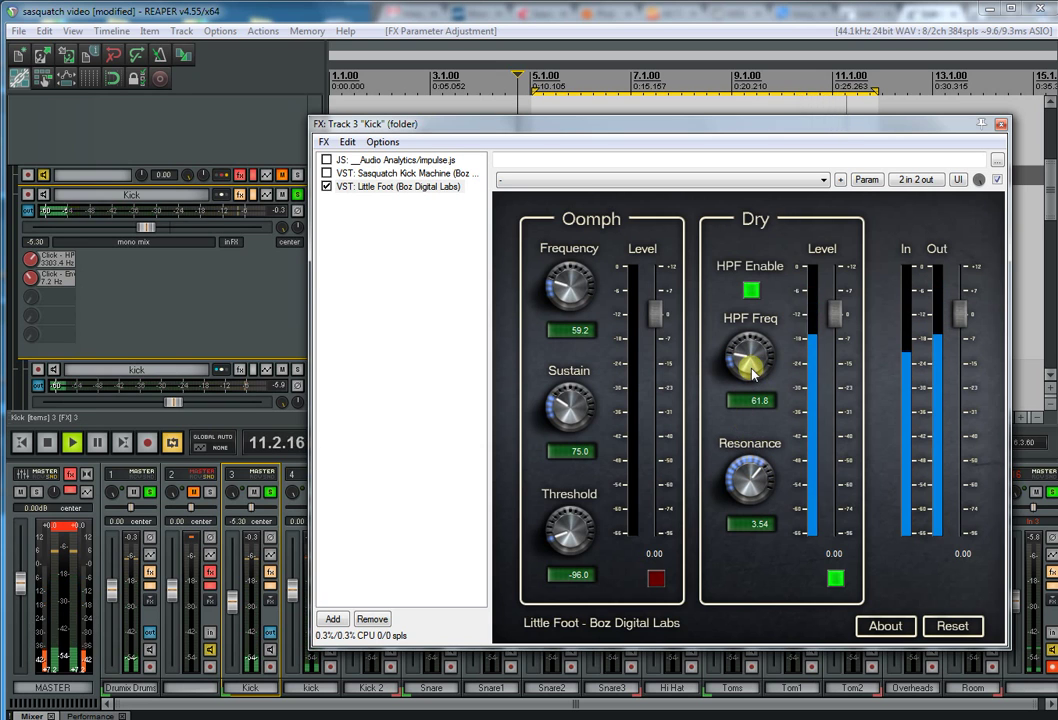
pyautogui.moveTo(754, 373); pyautogui.dragTo(755, 368)
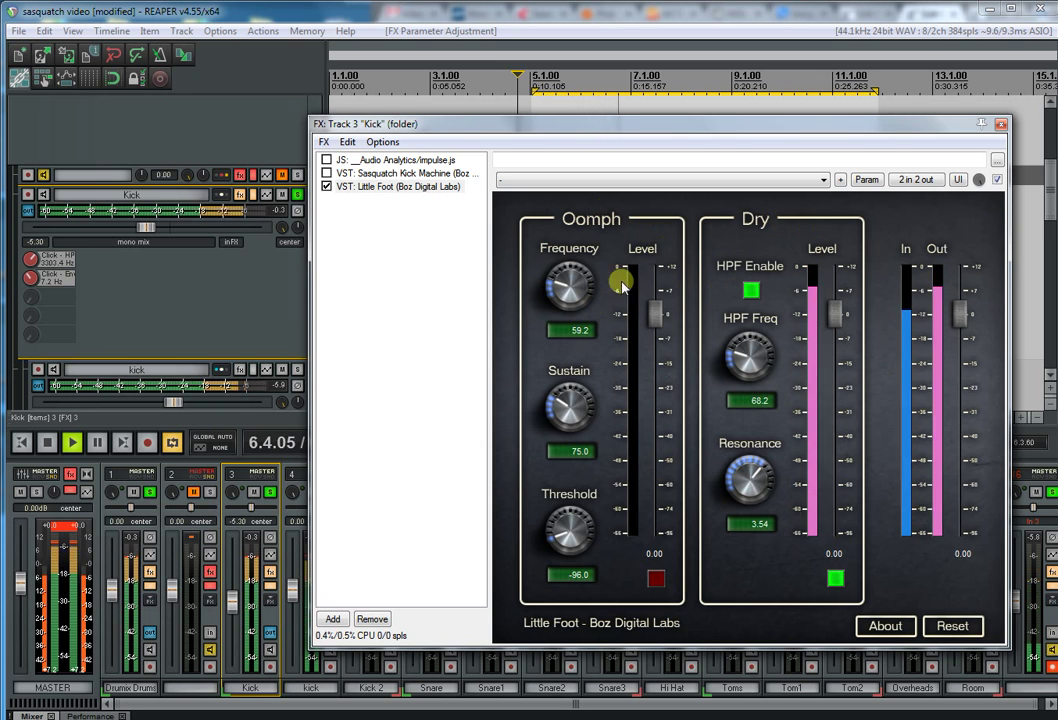
pyautogui.moveTo(750, 362); pyautogui.dragTo(750, 350)
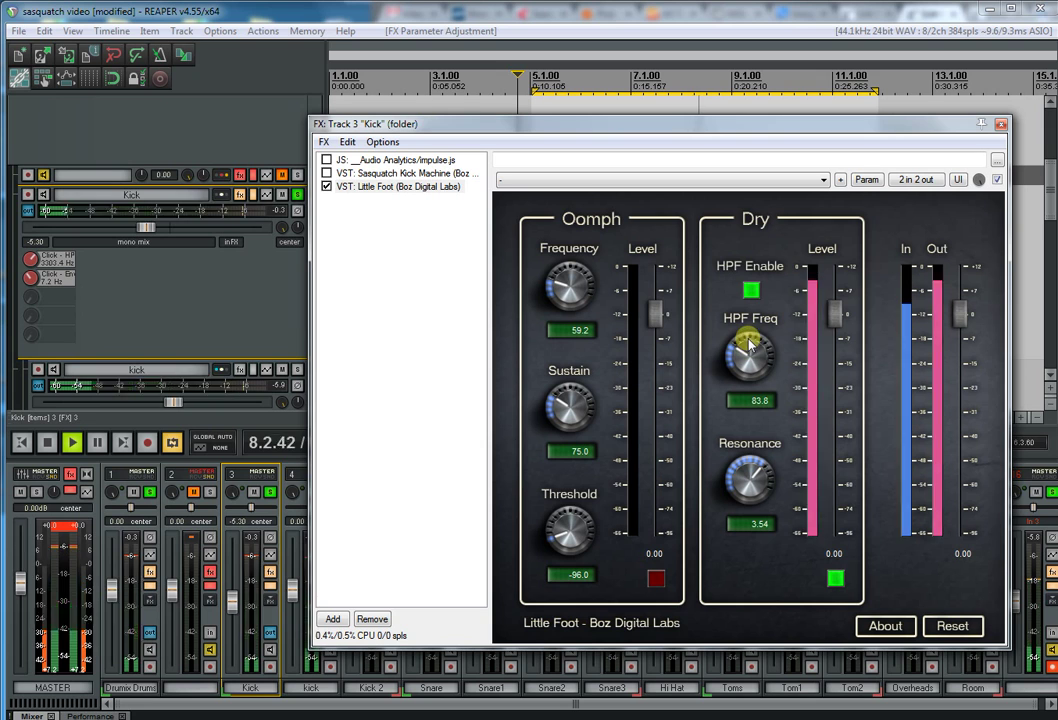
# Switch the Oomph section back on and set its frequency to 56.5.
pyautogui.click(655, 577)
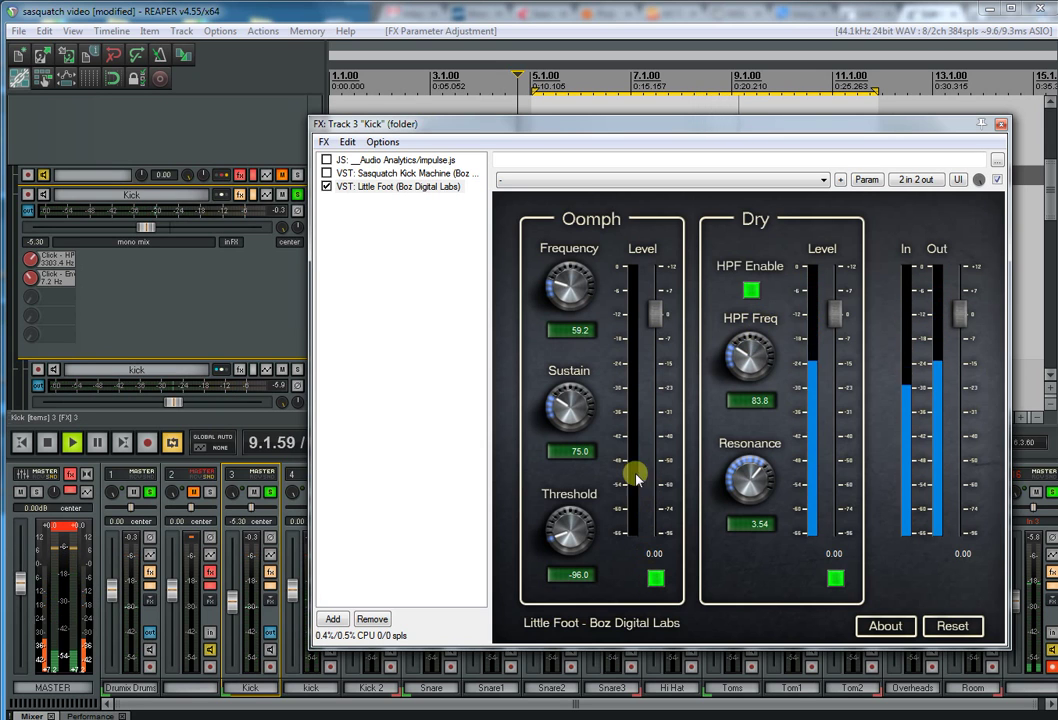
pyautogui.moveTo(587, 298); pyautogui.dragTo(578, 304)
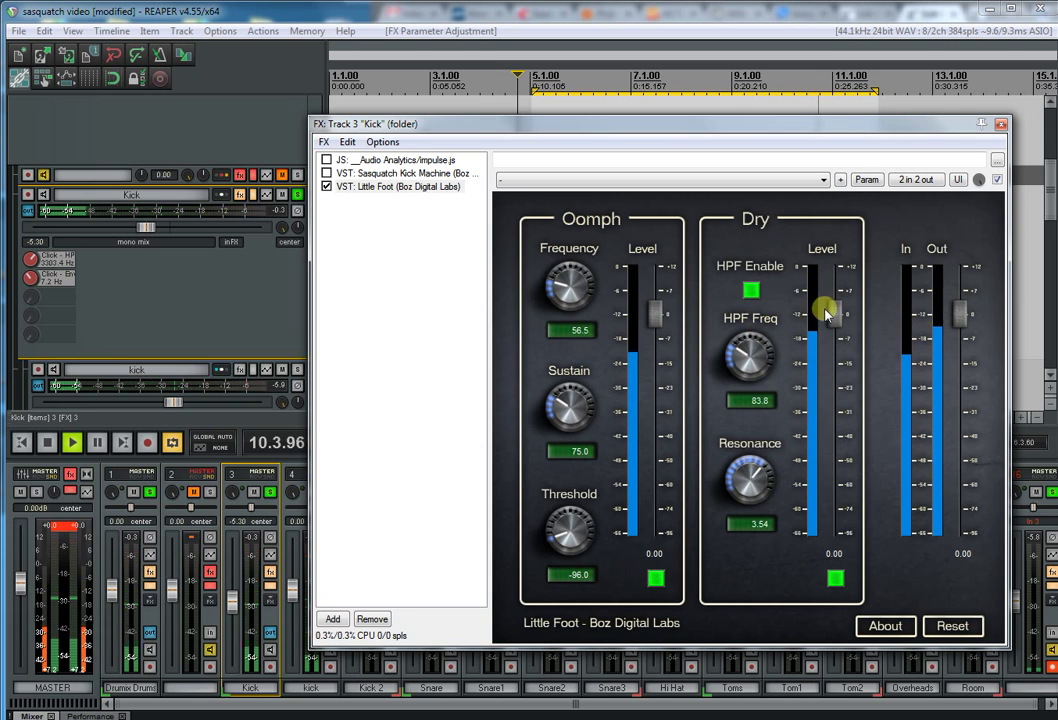
# Lower the Dry filter's resonance to 1.60, and audition the Oomph level at -7.42 before resetting it to 0.00.
pyautogui.moveTo(757, 476); pyautogui.dragTo(759, 507)
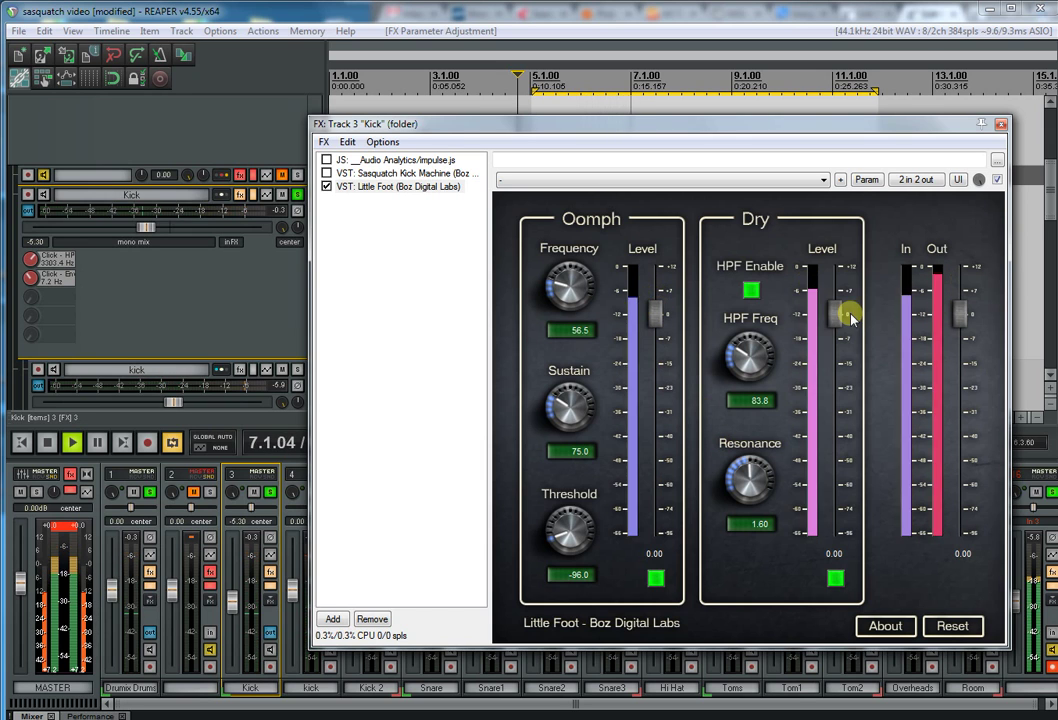
pyautogui.moveTo(656, 307); pyautogui.dragTo(662, 342)
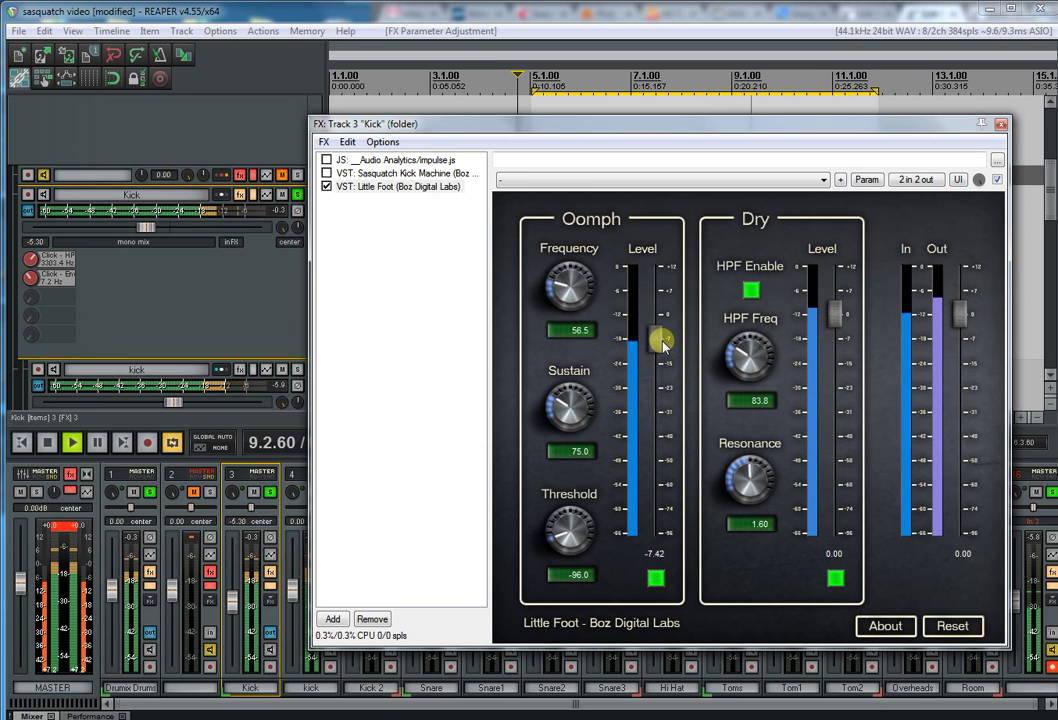
pyautogui.doubleClick(662, 342)
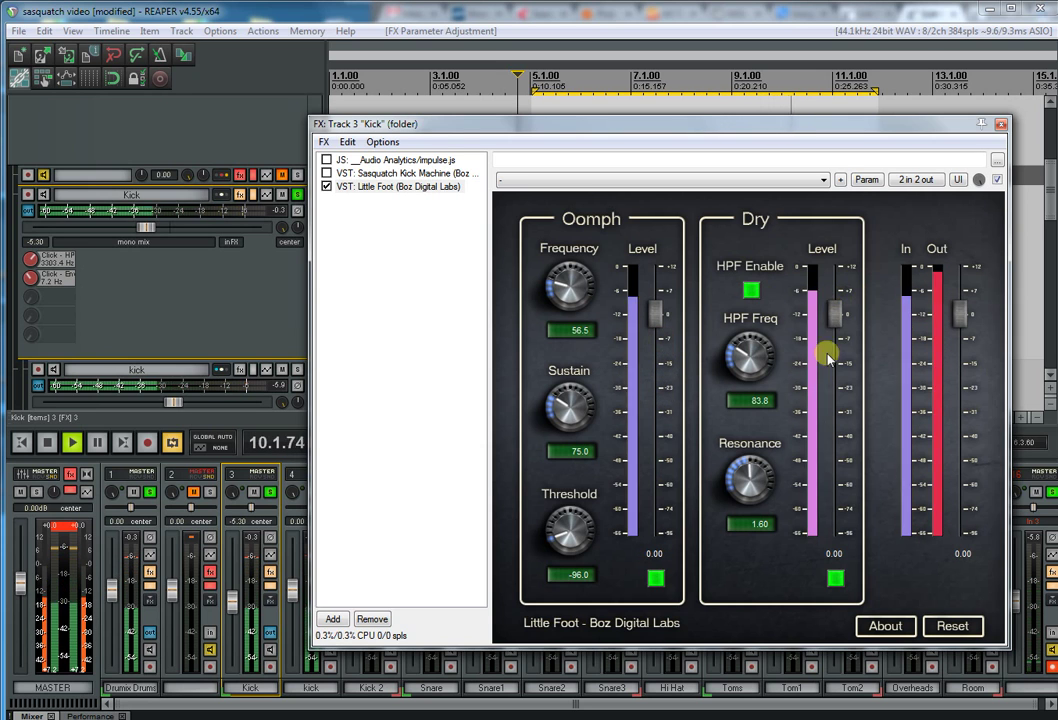
# Set the Dry filter's resonance to 1.25 and its HPF frequency to 94.8.
pyautogui.doubleClick(762, 477)
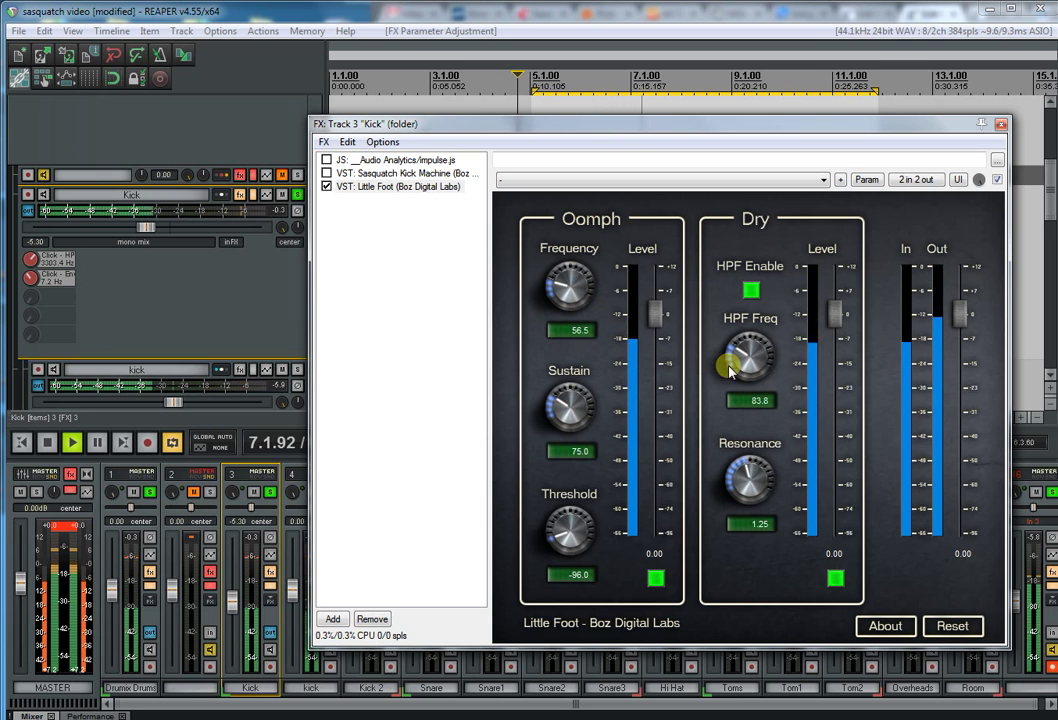
pyautogui.moveTo(729, 372); pyautogui.dragTo(745, 352)
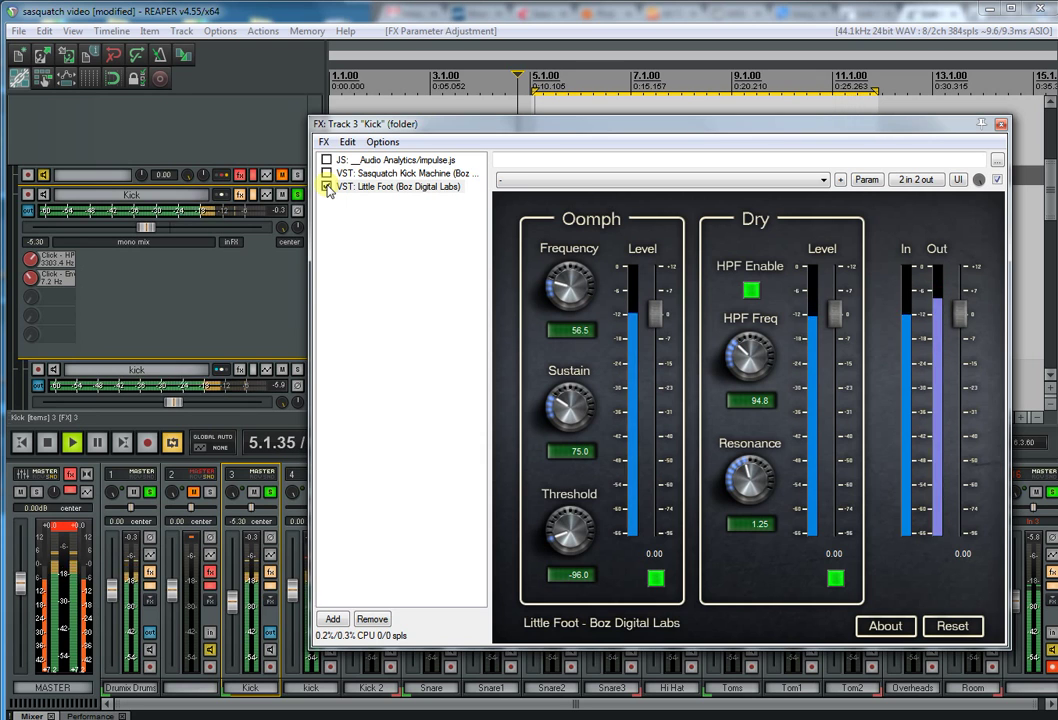
# Compare the kick with Little Foot bypassed and re-enabled, and stop playback.
pyautogui.click(327, 186)
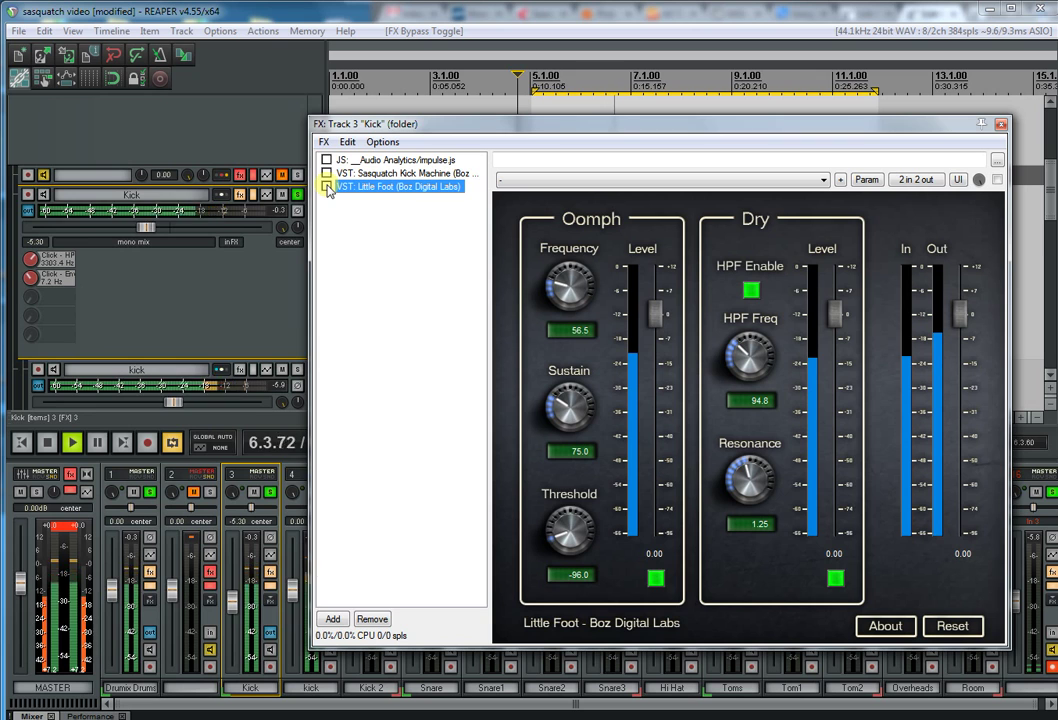
pyautogui.click(327, 186)
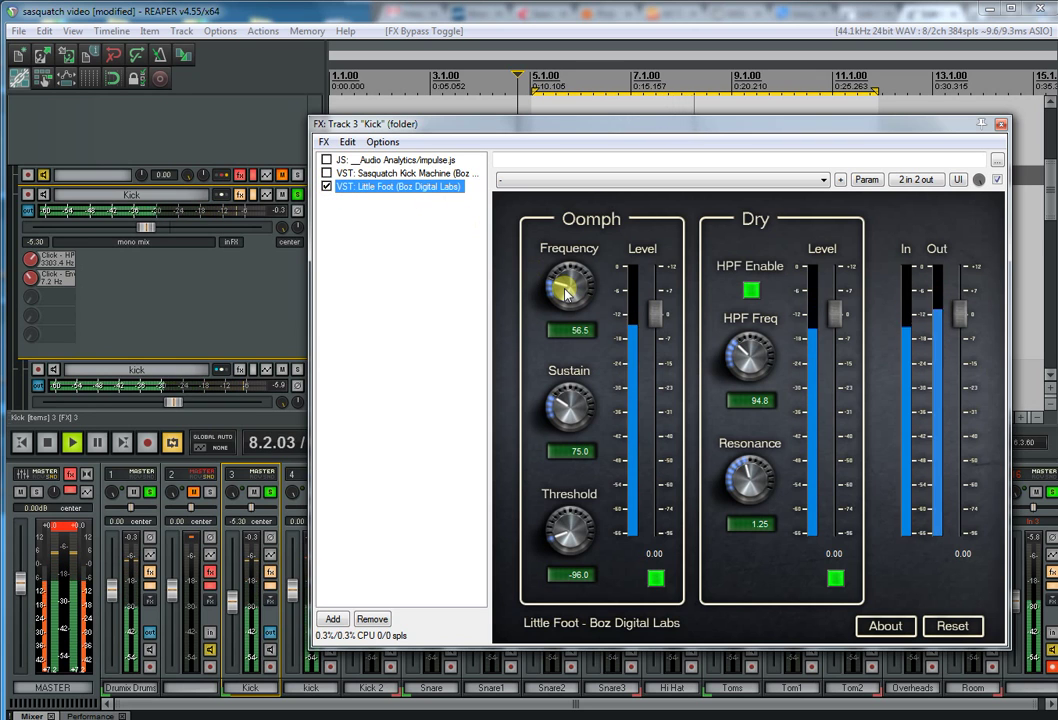
pyautogui.press('space')
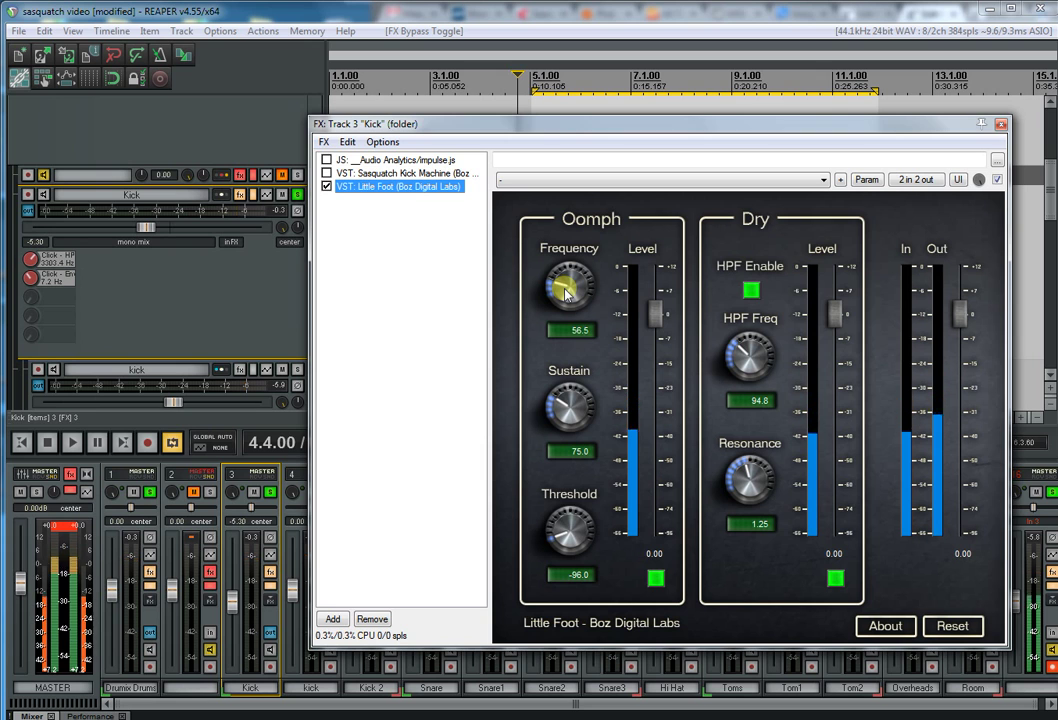